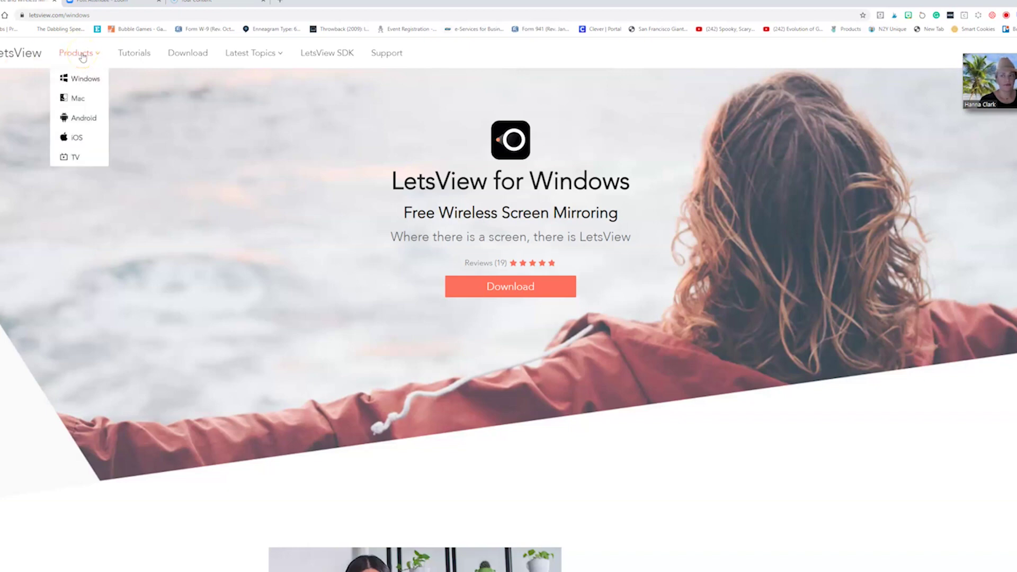
- Open the LetsView page for Windows and view the app's Phone Screen Mirroring and Computer Screen Mirroring modes
left_click(90, 79)
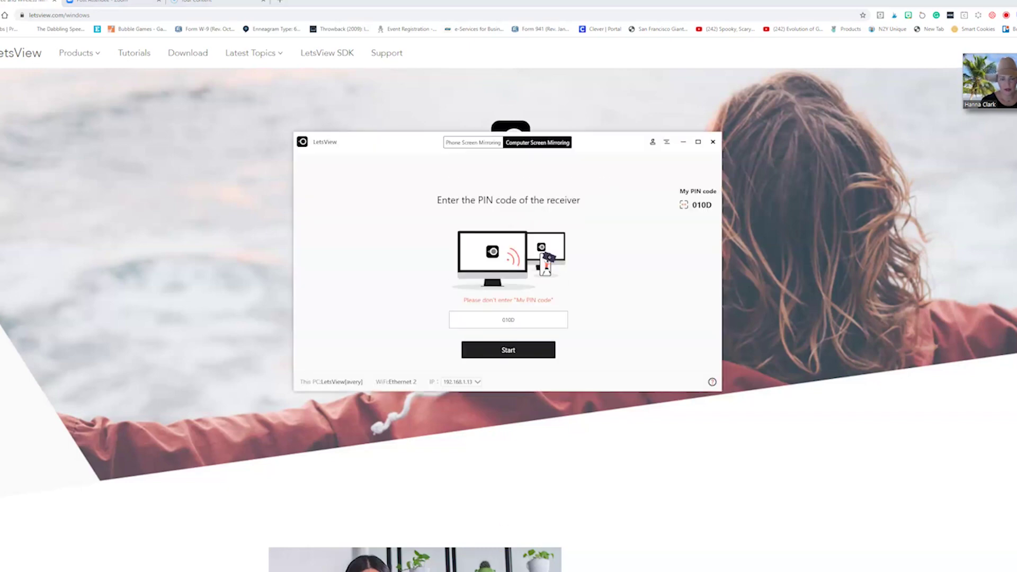
left_click(456, 142)
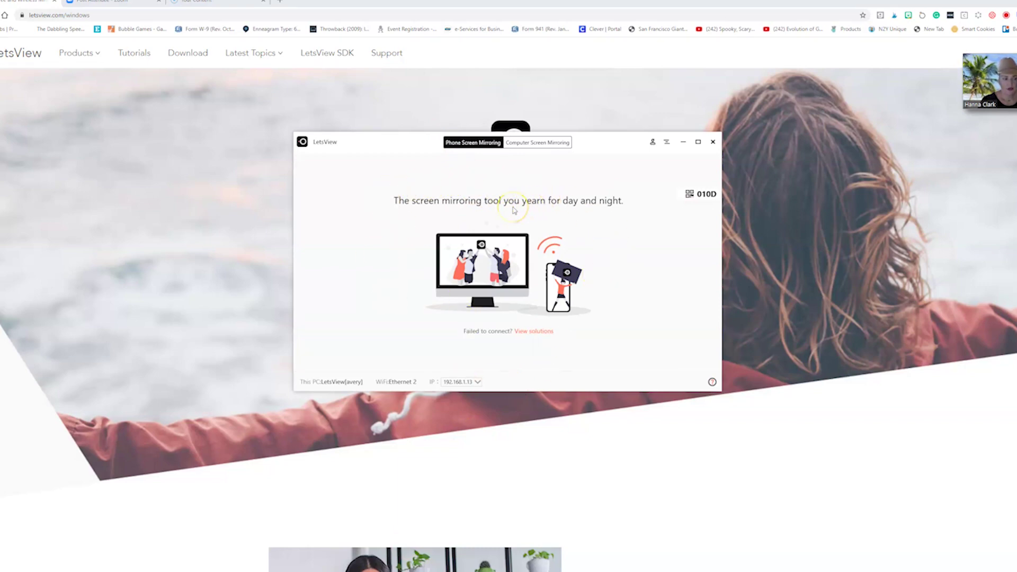
left_click(550, 144)
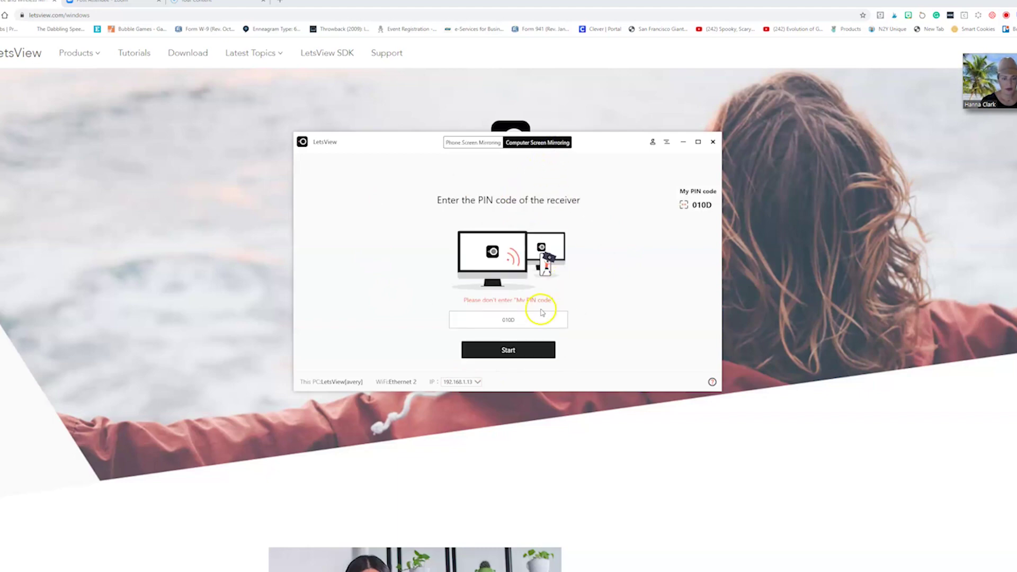
- Try to start computer screen mirroring by entering the receiver's PIN code
left_click(516, 319)
type("010D")
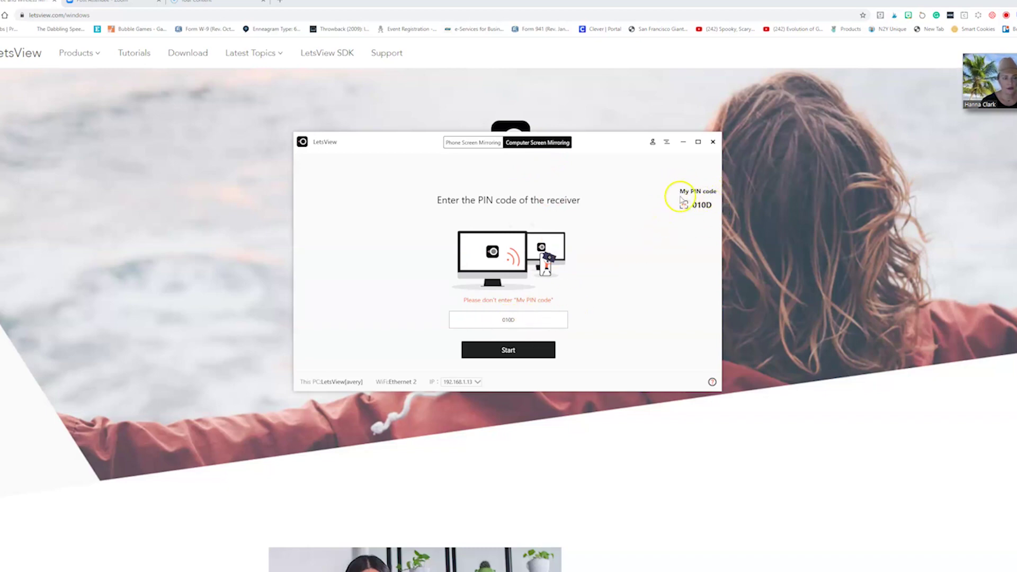
left_click(508, 352)
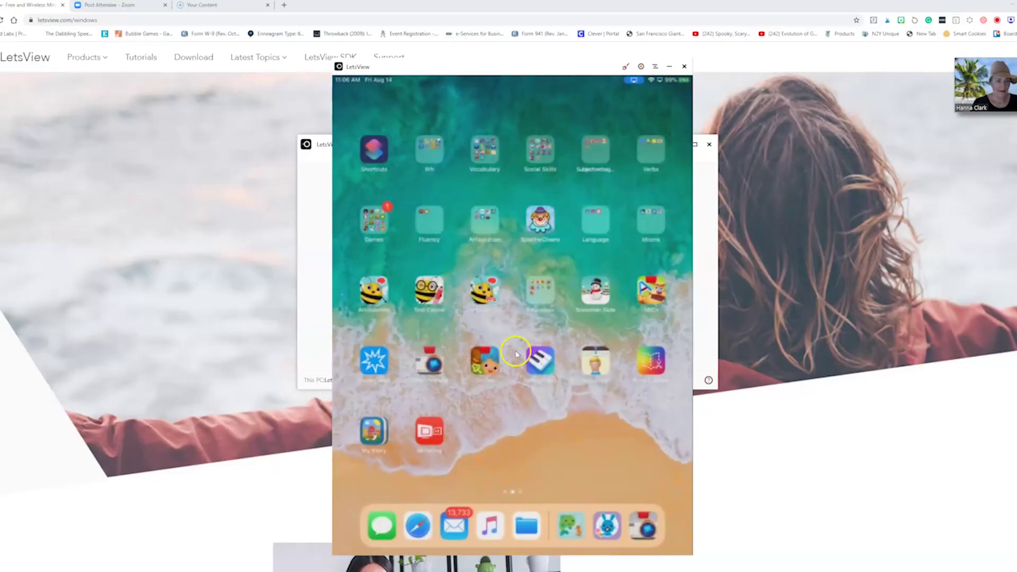
- Bring up Osmo Projector on the mirrored iPad to show the word cards through its camera
left_click(498, 353)
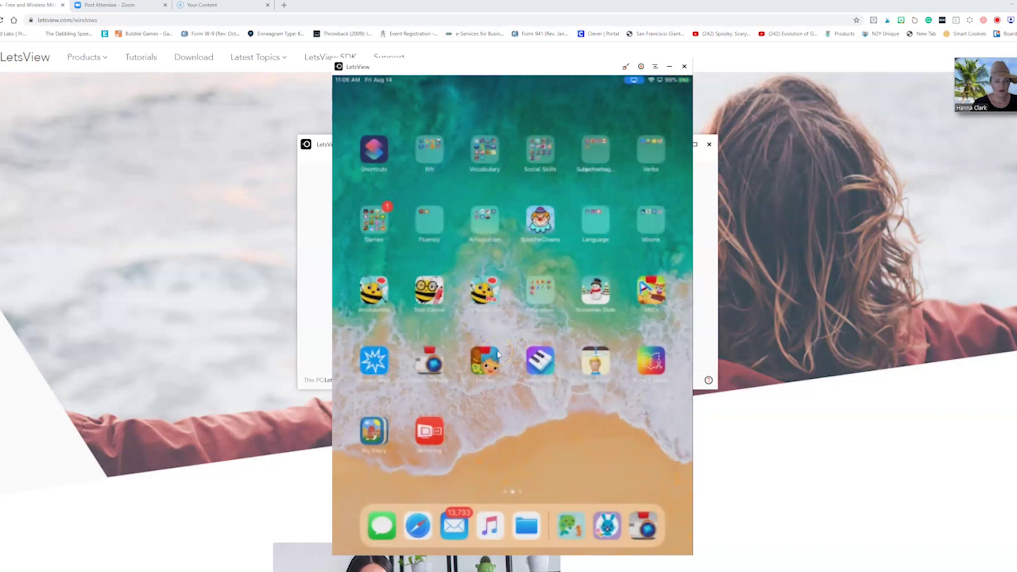
left_click(473, 314)
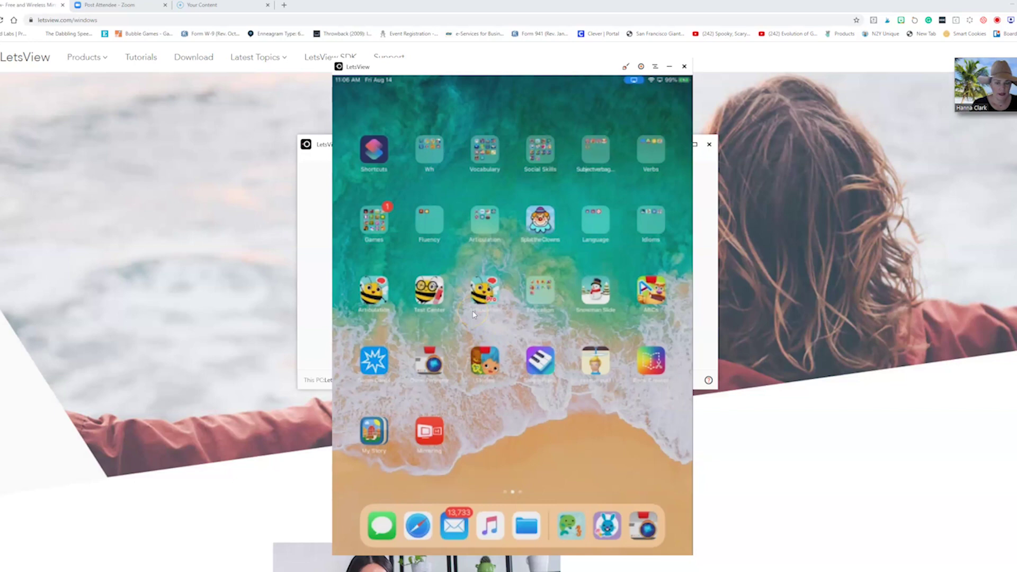
left_click(431, 338)
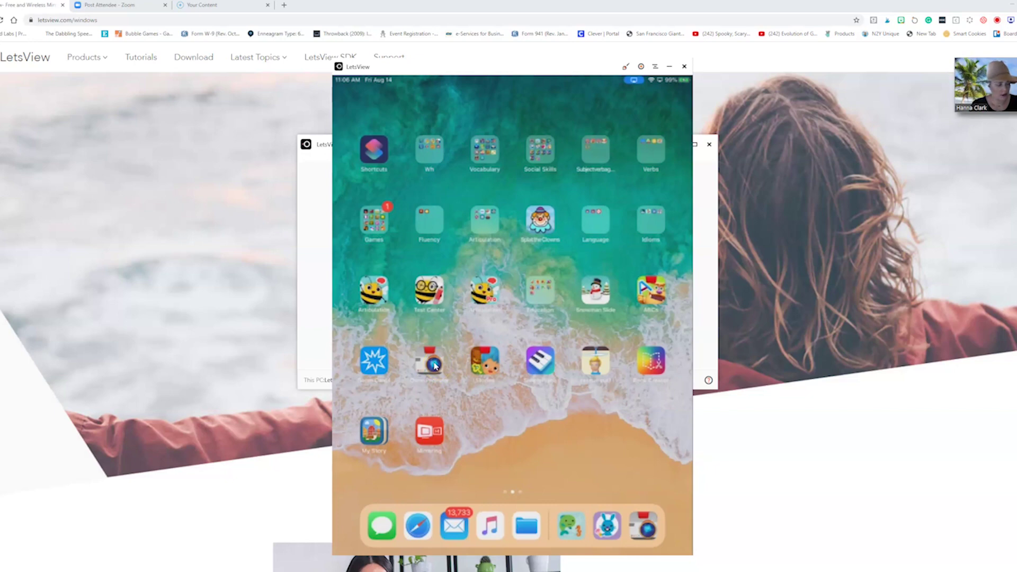
left_click(435, 365)
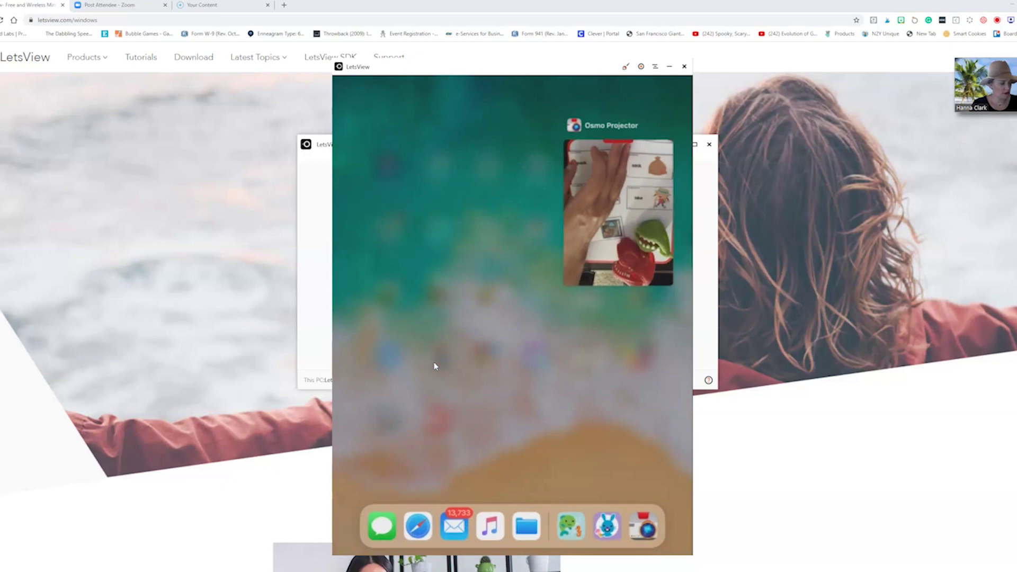
left_click(434, 366)
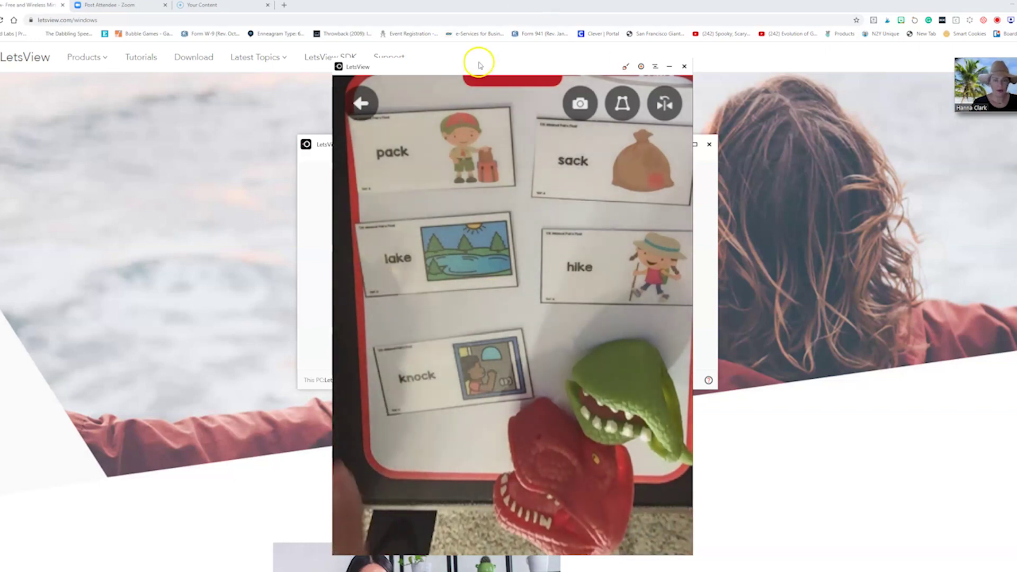
- Place the mirrored iPad window beside the I Spy vocabulary PDF and display the PDF's My Speech Productions page
left_click_drag(484, 66, 189, 63)
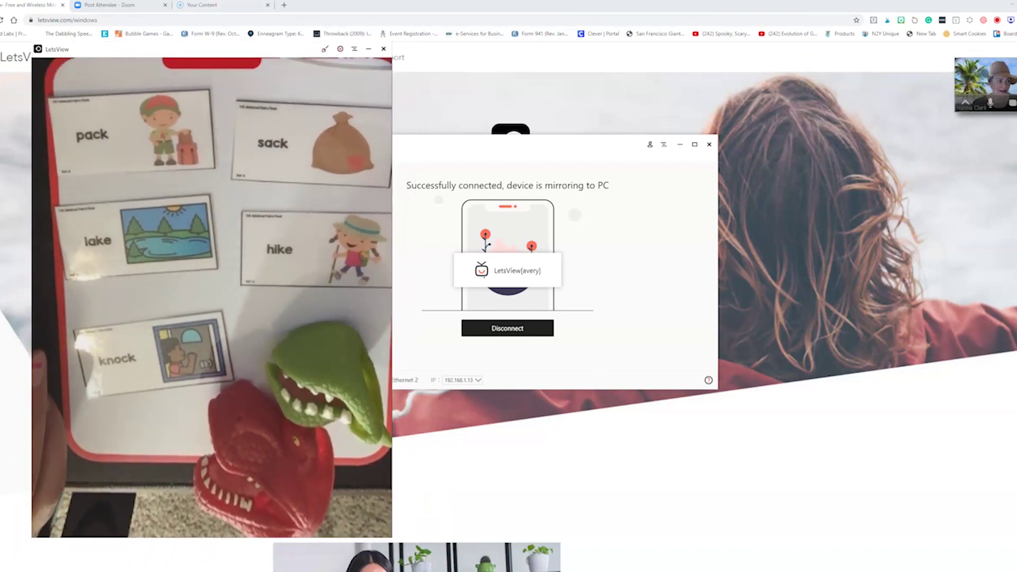
left_click(924, 142)
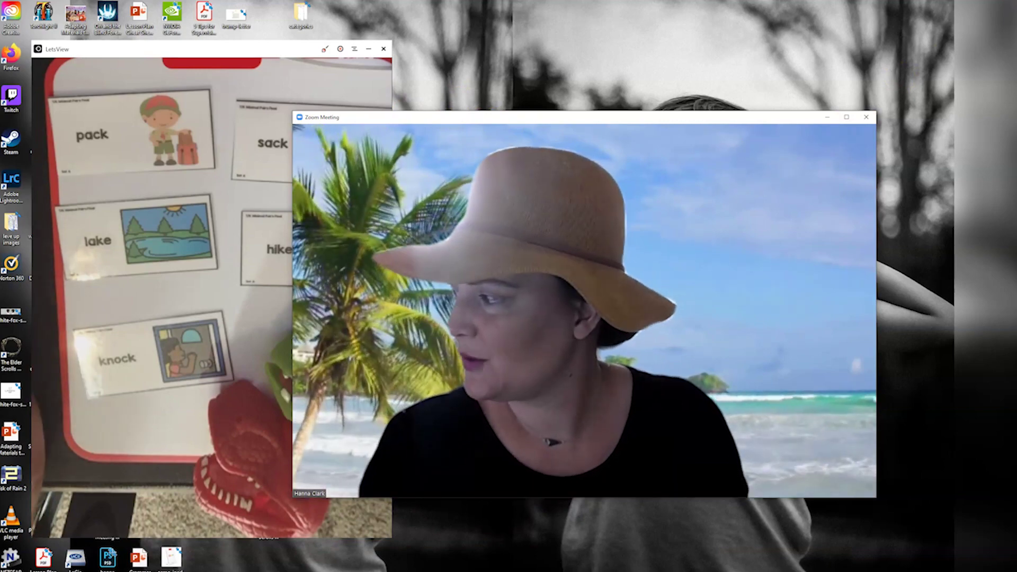
key("alt+Tab")
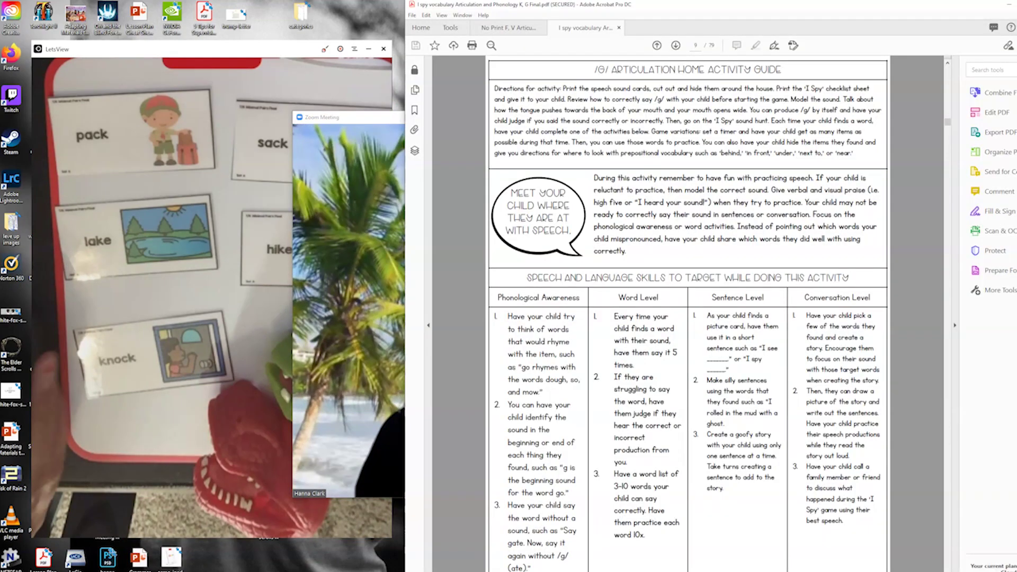
scroll(779, 159, "down", 5)
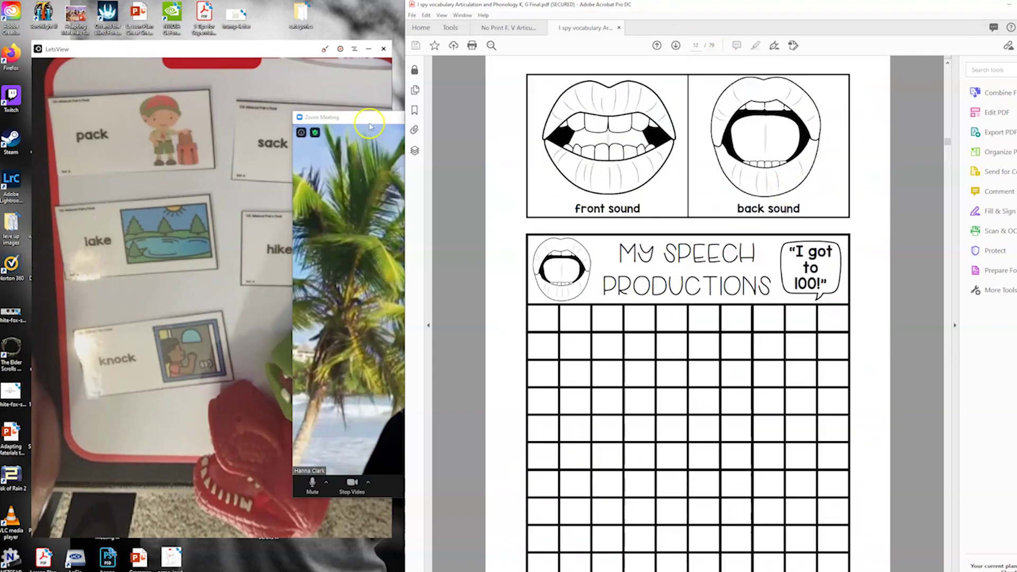
- Share Screen 2 in the Zoom meeting so the mirrored cards and the PDF are both shared
left_click(352, 117)
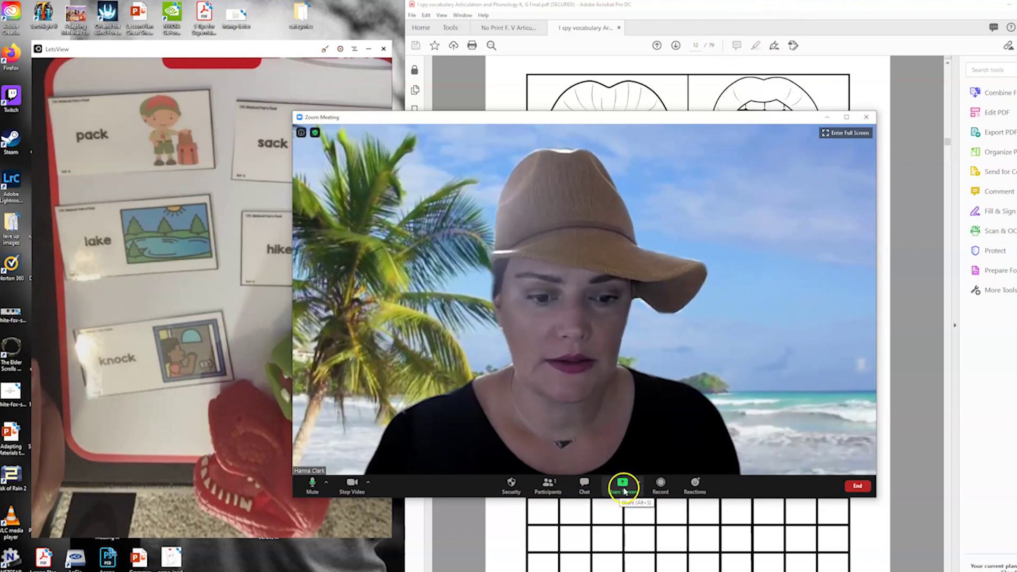
left_click(624, 486)
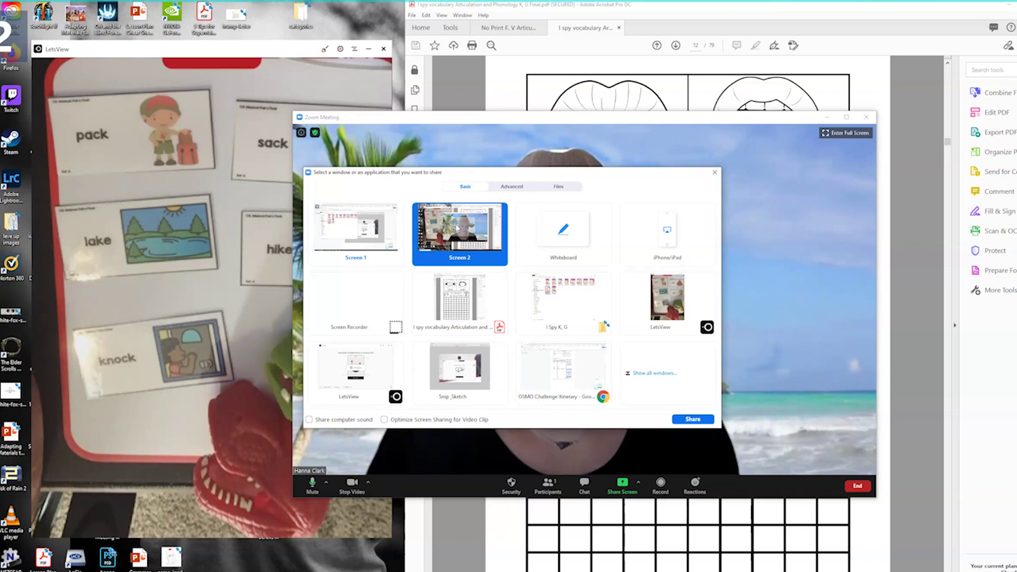
left_click(693, 418)
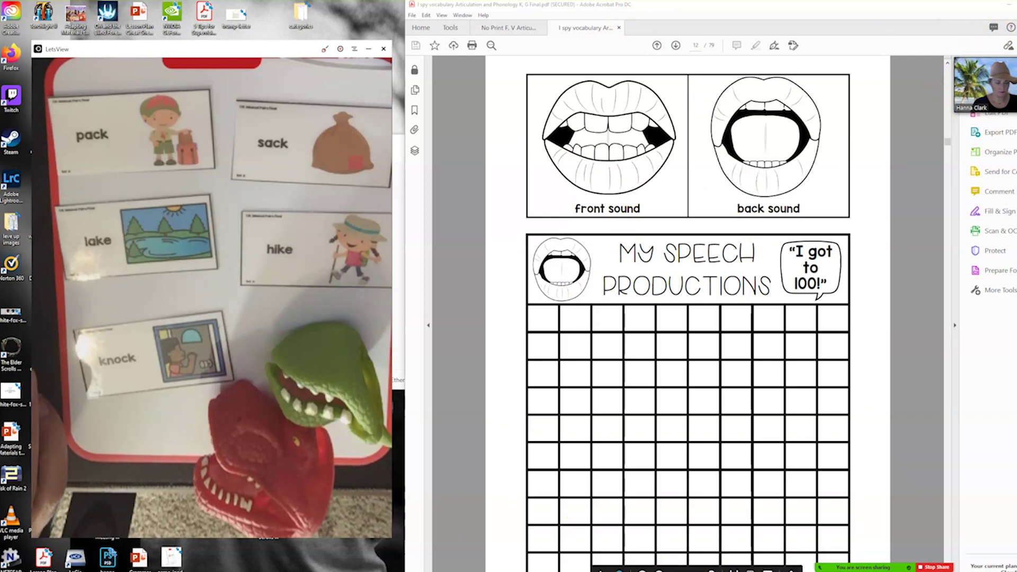
- Turn on annotation and stamp one red heart in each of the ten first-row boxes of the My Speech Productions grid
mouse_move(888, 567)
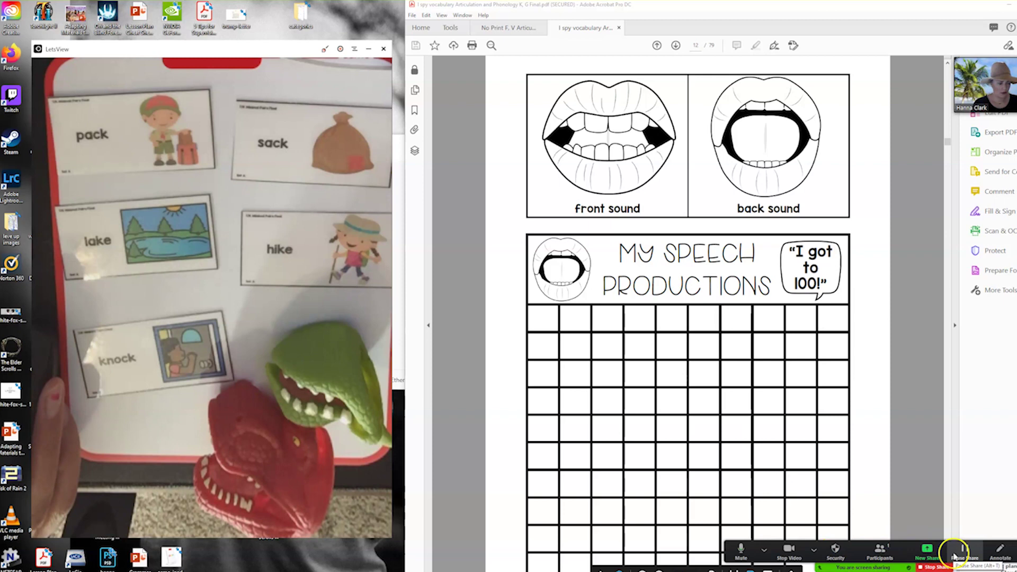
left_click(1006, 553)
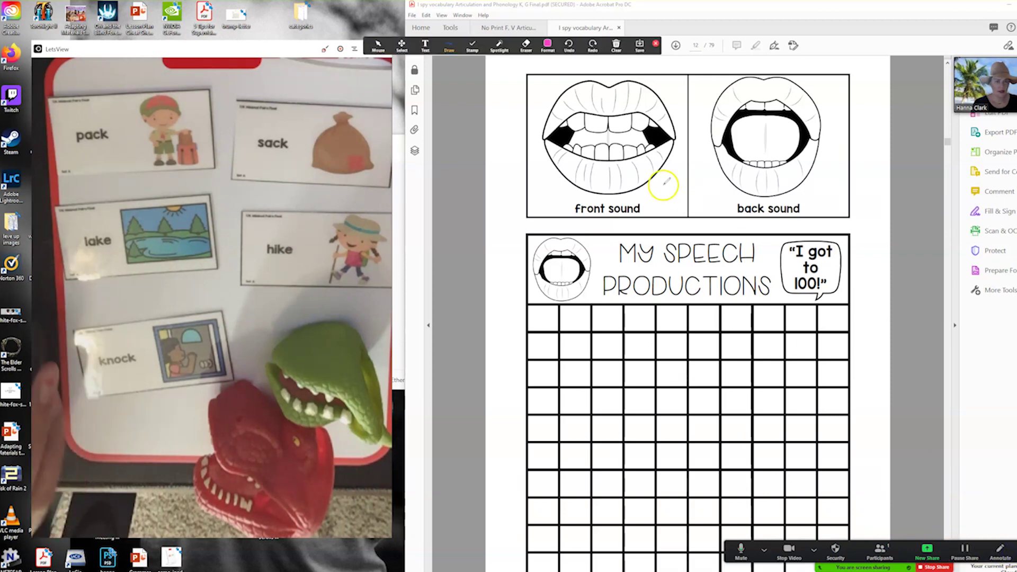
left_click(508, 51)
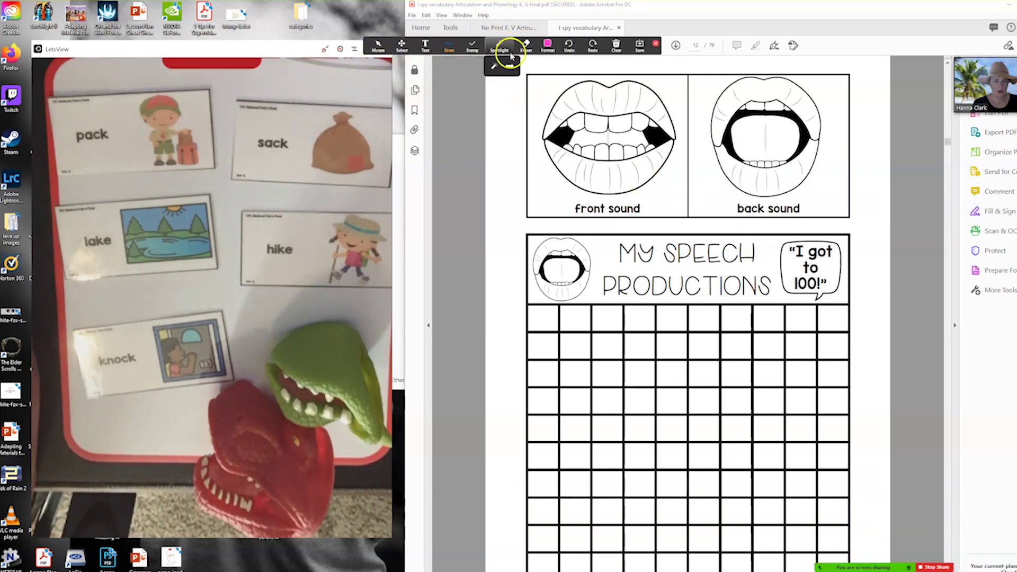
left_click(546, 46)
left_click(565, 84)
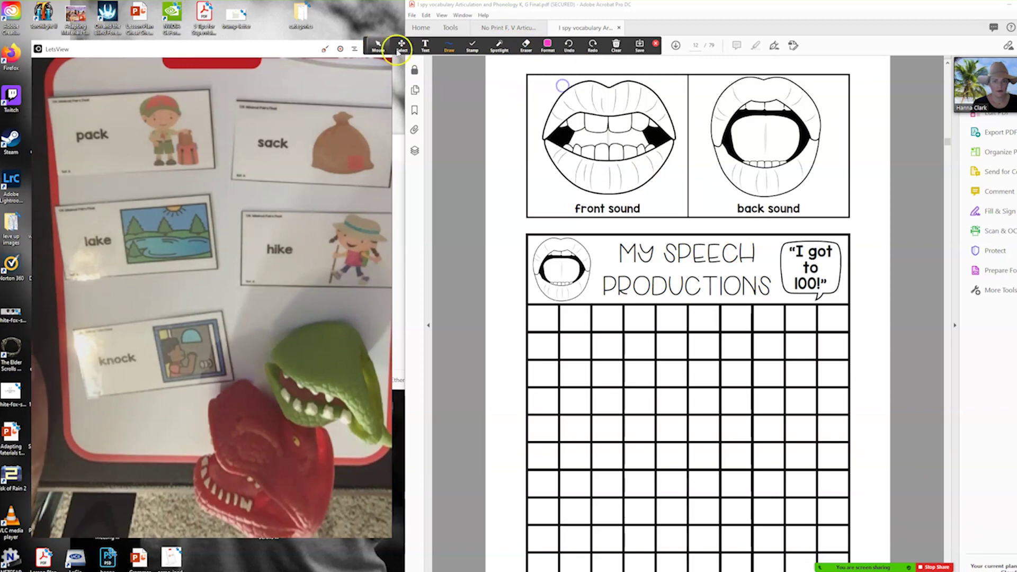
left_click(472, 47)
left_click(485, 82)
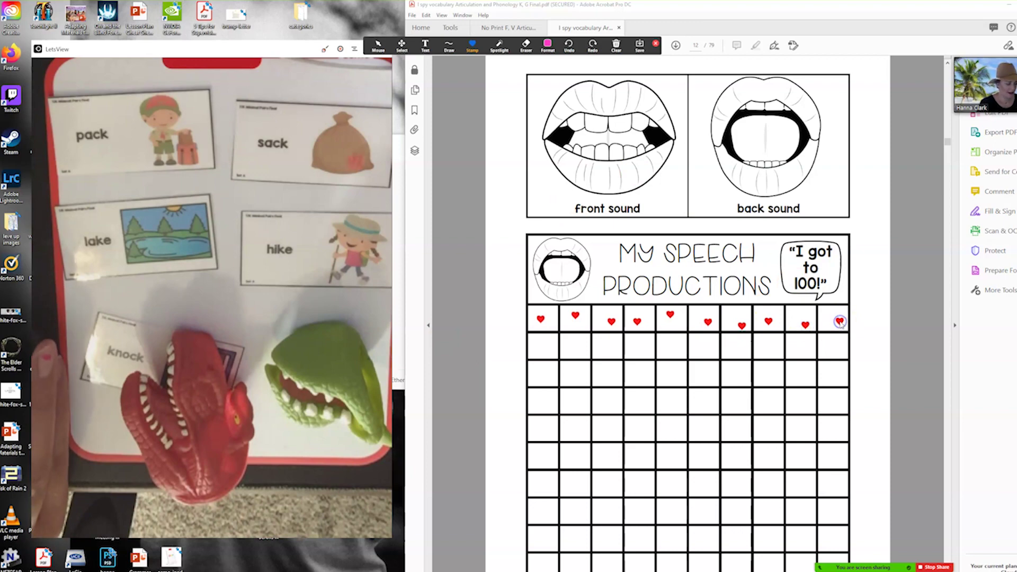
left_click(840, 322)
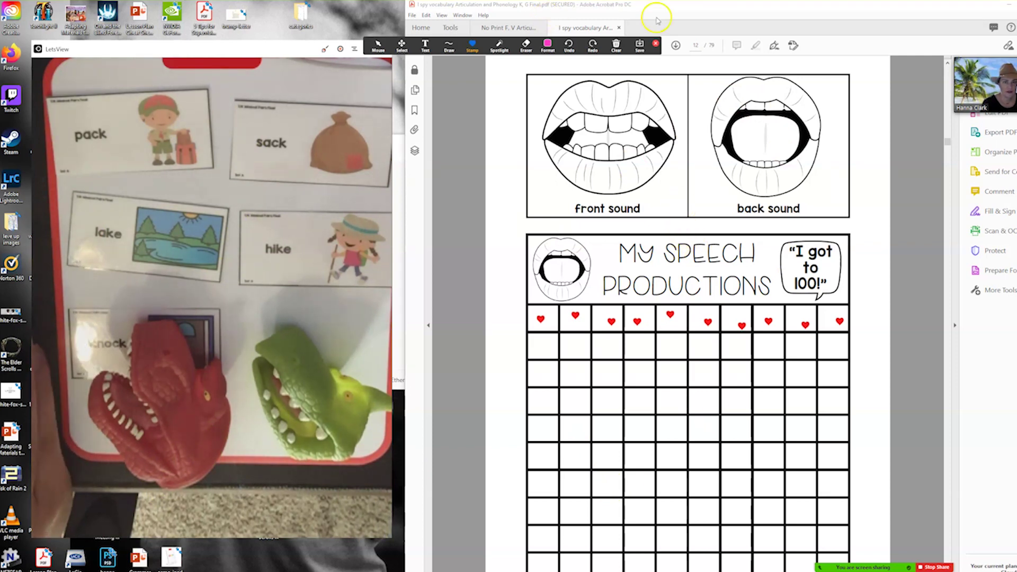
- Stop sharing Screen 2 and share the LetsView connection status window on its own
left_click(927, 567)
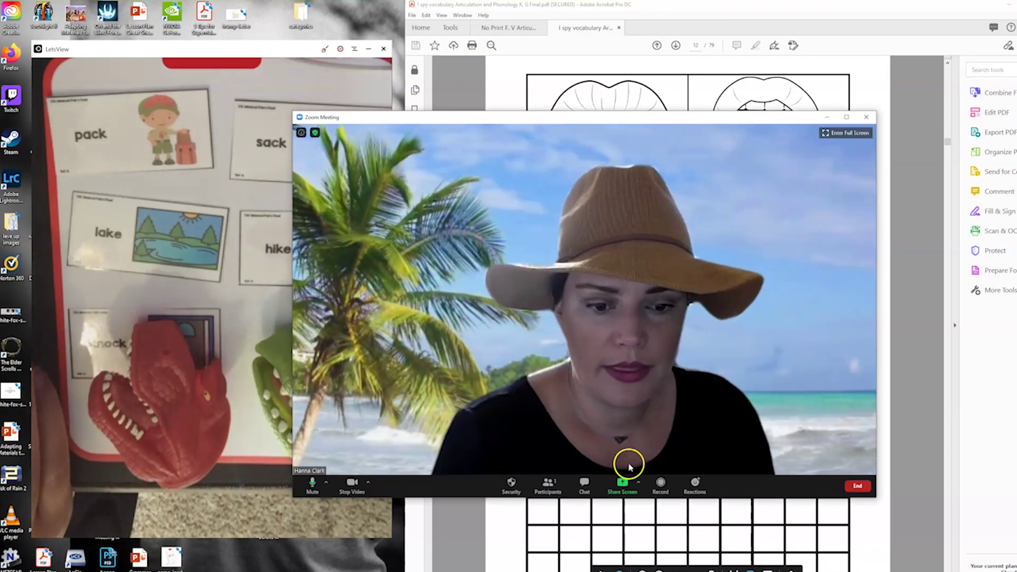
left_click(629, 485)
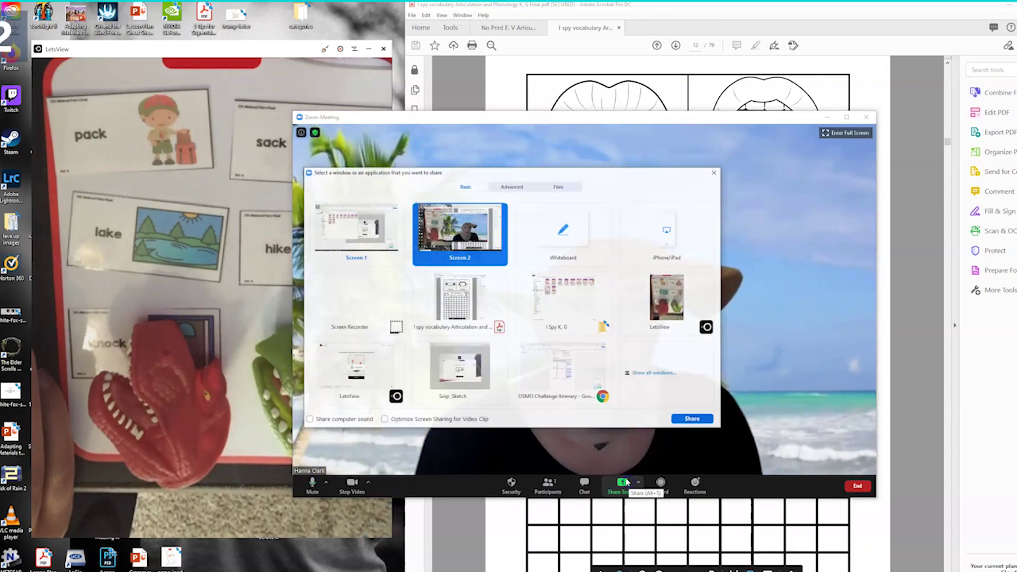
left_click(357, 373)
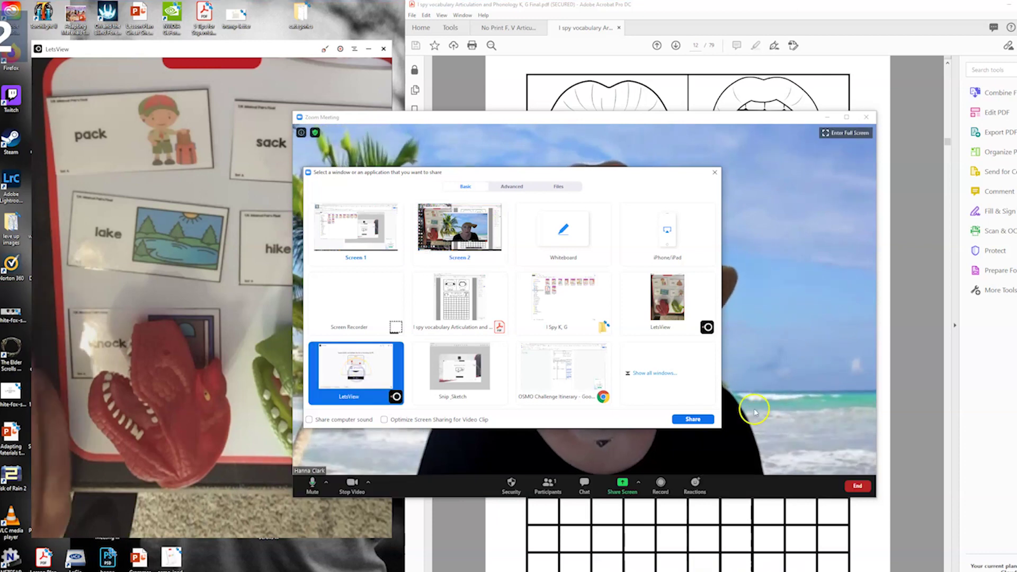
left_click(683, 419)
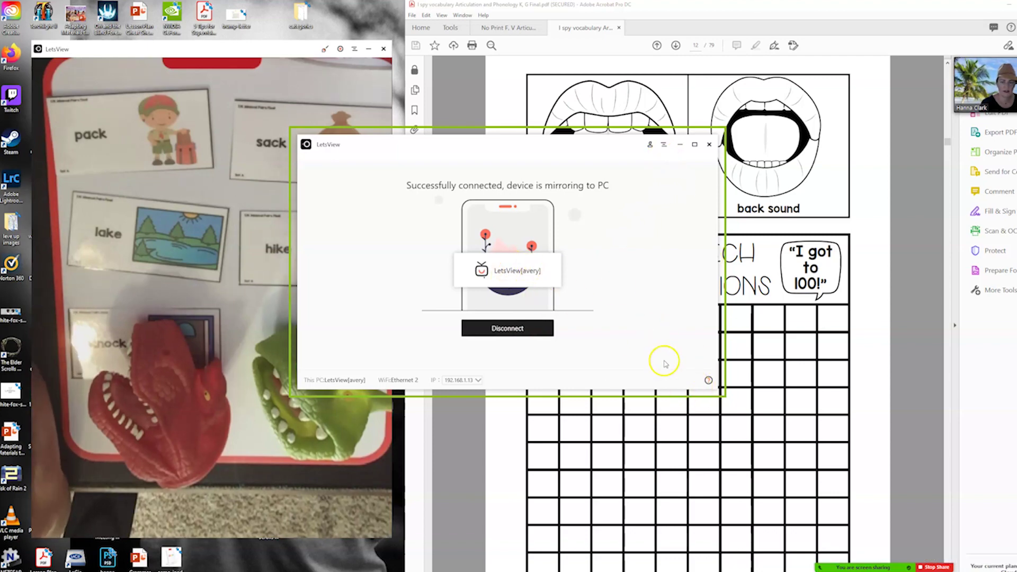
- Replace the current share with the LetsView window showing the mirrored iPad, and minimize the LetsView connection status window
left_click(936, 567)
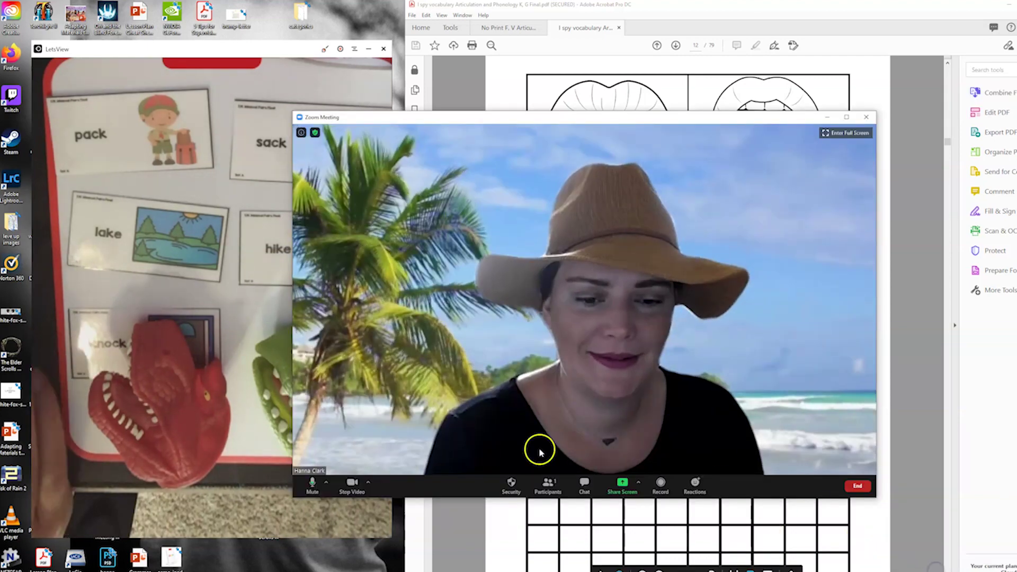
left_click(622, 483)
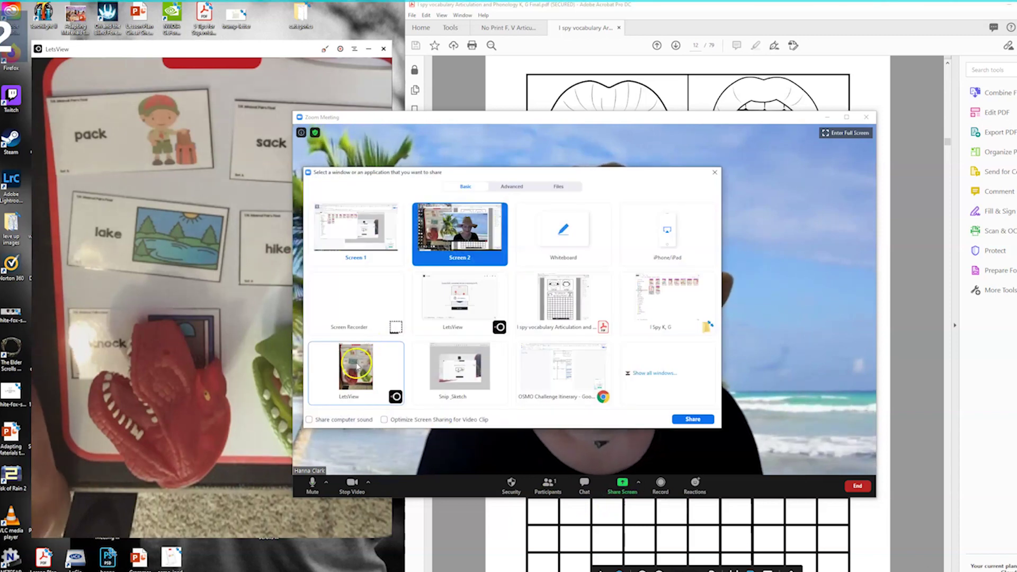
left_click(355, 373)
left_click(692, 419)
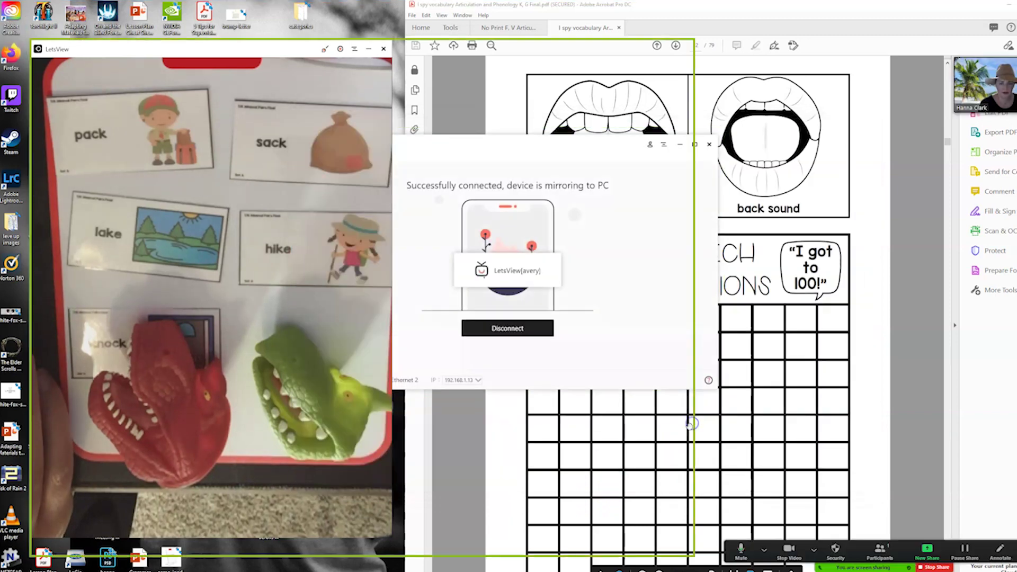
left_click(669, 423)
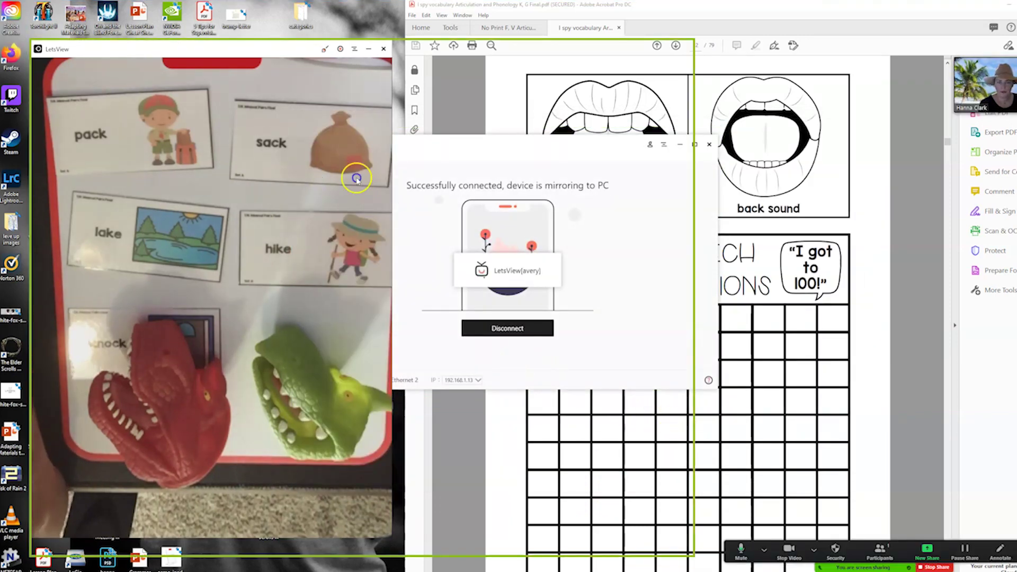
left_click(679, 146)
left_click(388, 273)
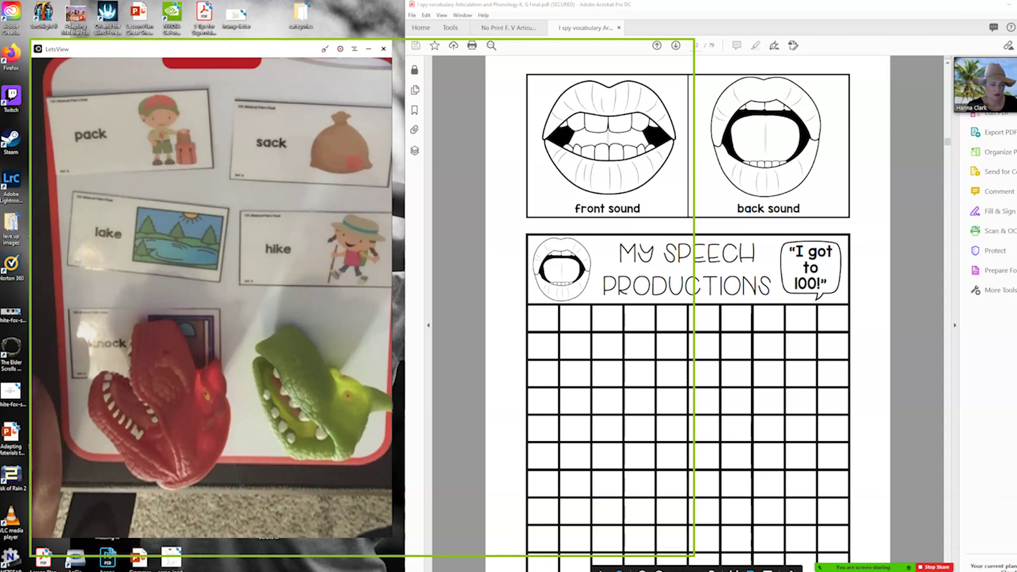
- Try to replace the current Zoom share with the iPhone/iPad screen, and dismiss the plugin installation
left_click(927, 553)
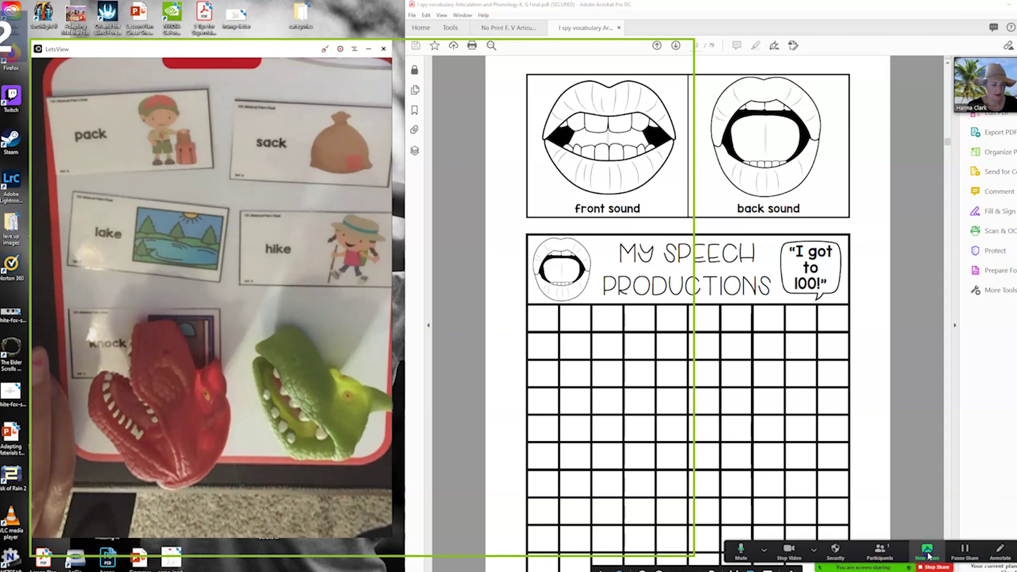
left_click(517, 186)
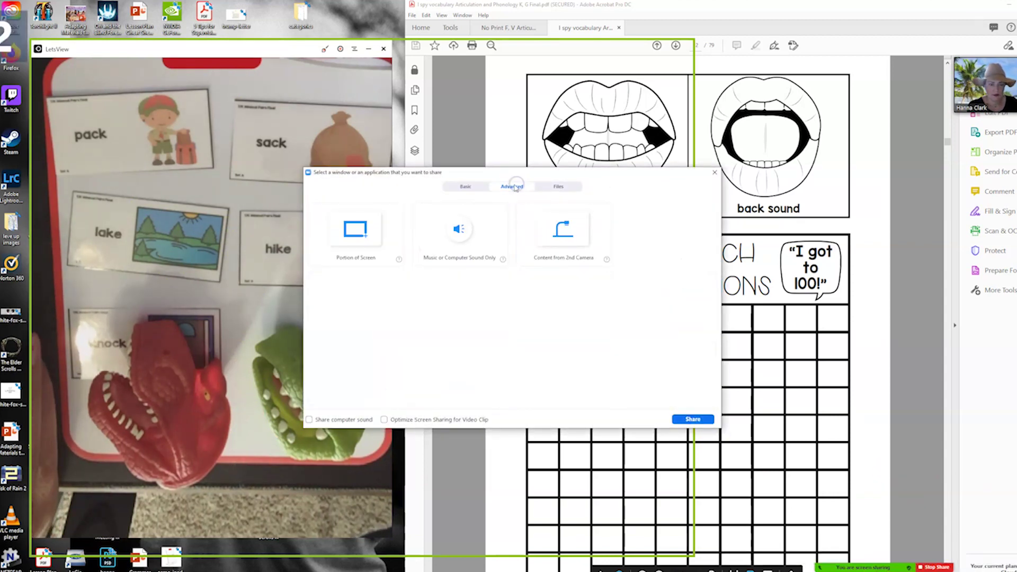
left_click(481, 187)
left_click(672, 239)
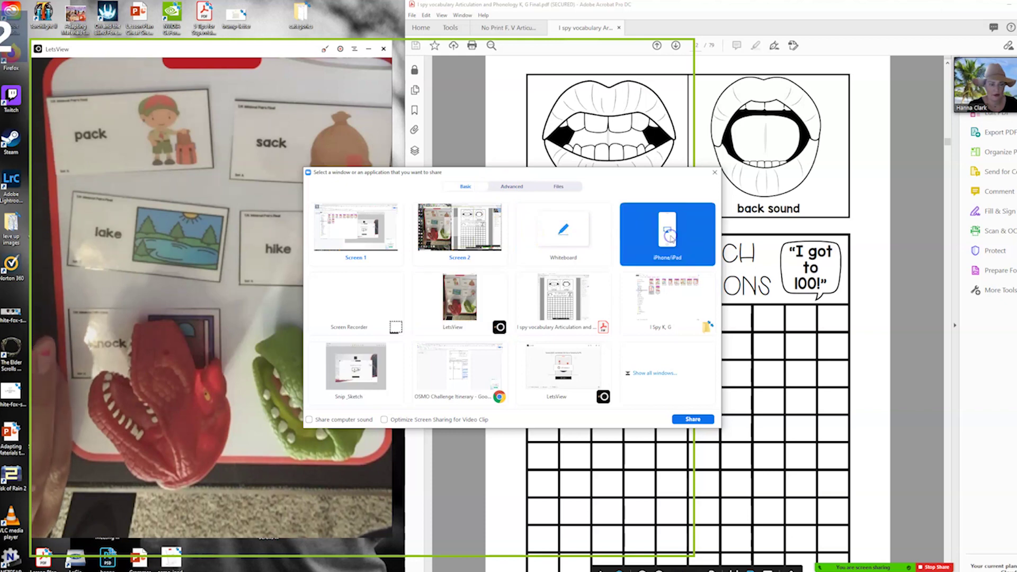
left_click(693, 419)
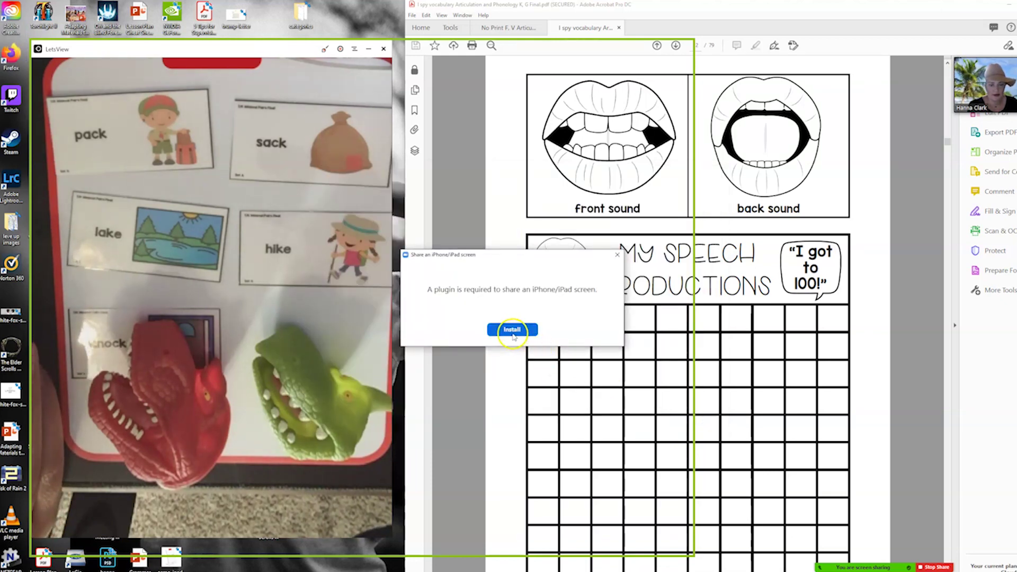
left_click(616, 255)
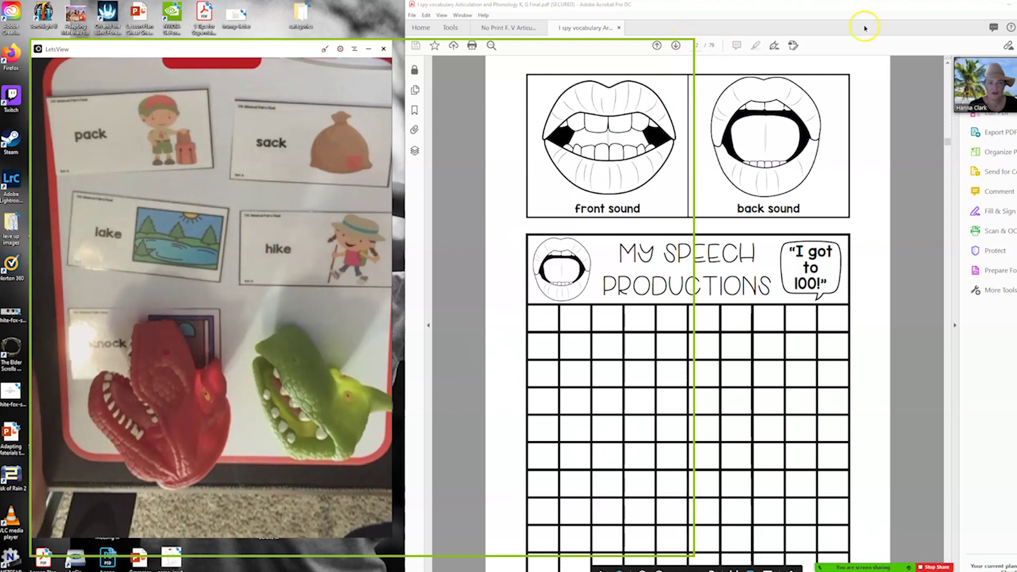
- Minimize the Acrobat window with the speech PDF and move the shared LetsView window toward the middle of the desktop
left_click(990, 6)
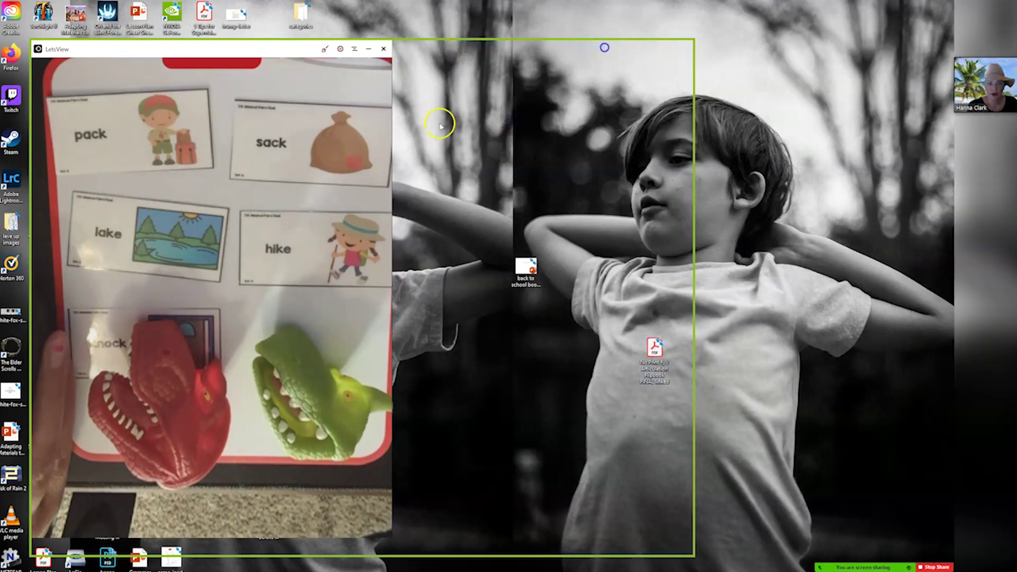
left_click_drag(150, 50, 440, 31)
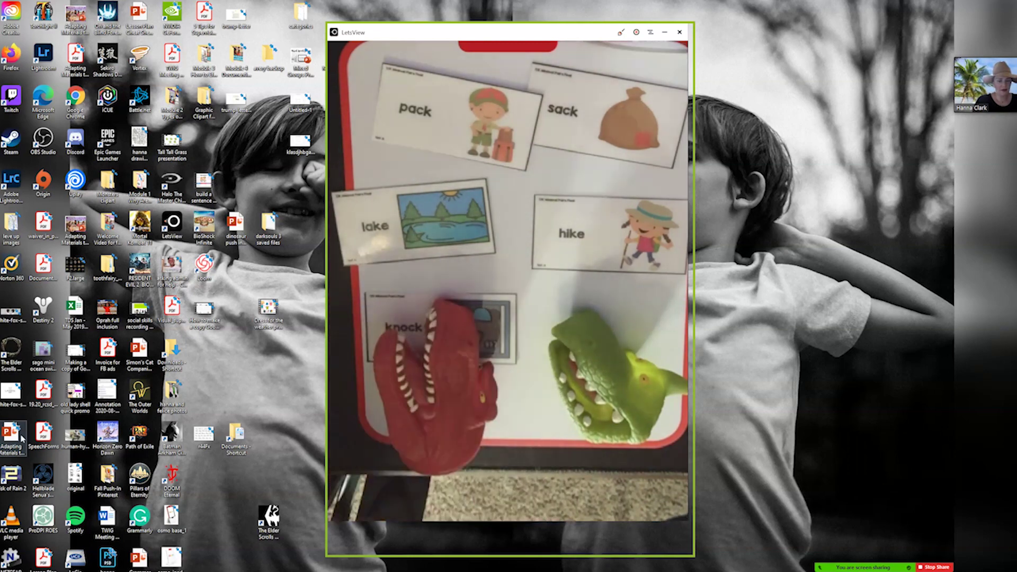
- Stop sharing the LetsView window and end the Zoom meeting
left_click(932, 566)
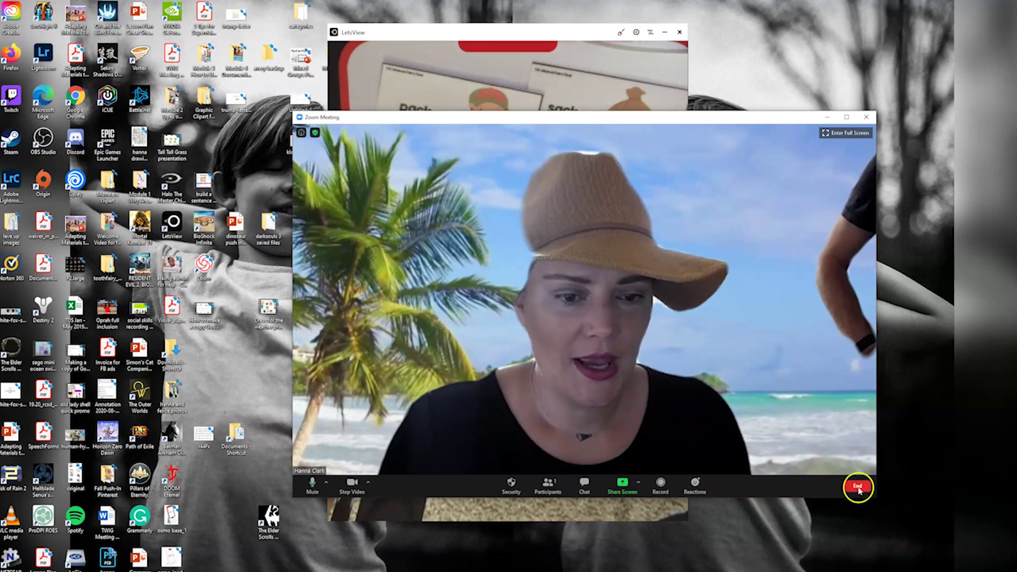
left_click(857, 486)
left_click(831, 444)
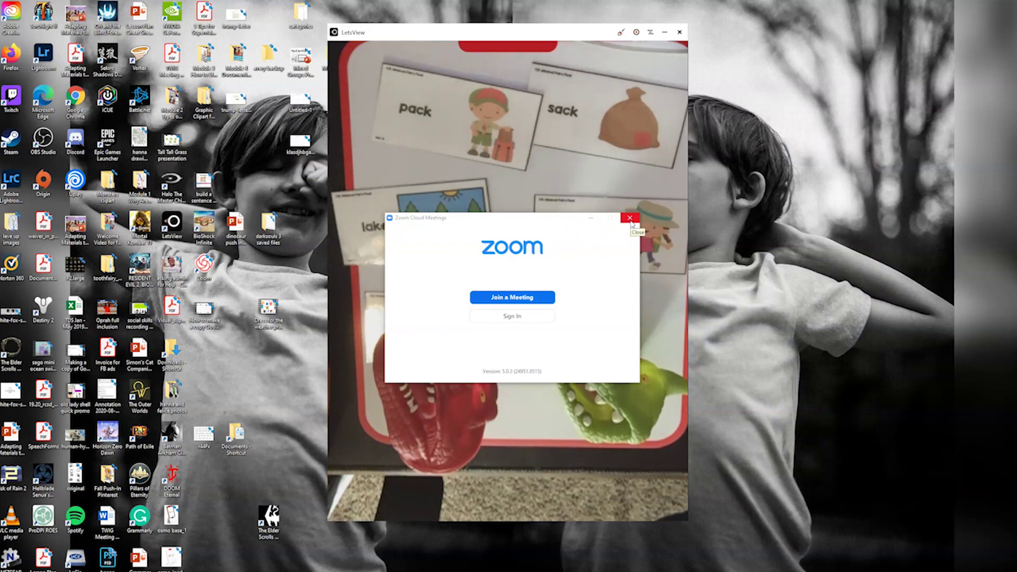
- Close the Zoom Cloud Meetings window and the LetsView window mirroring the iPad
left_click(631, 223)
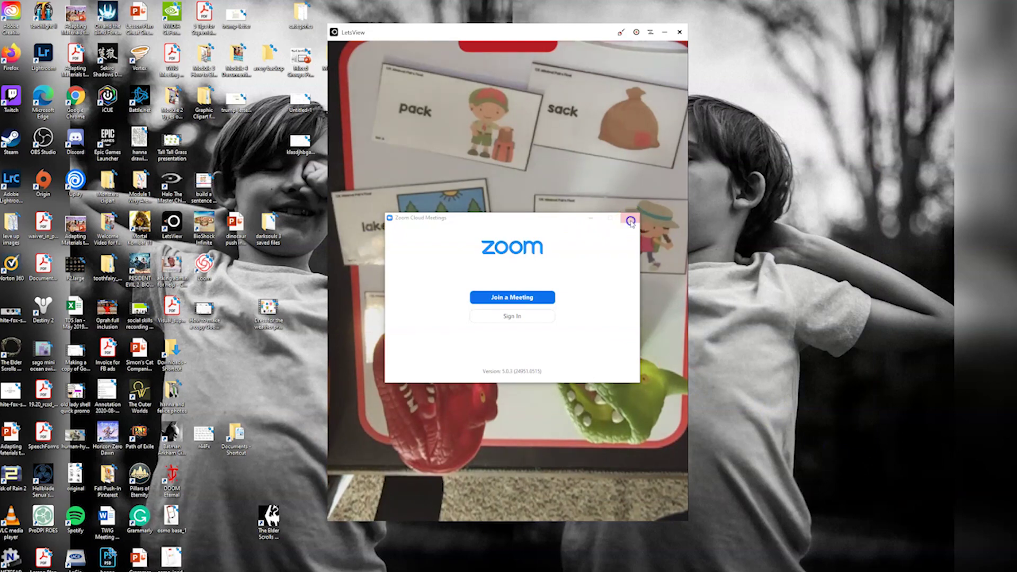
left_click(678, 35)
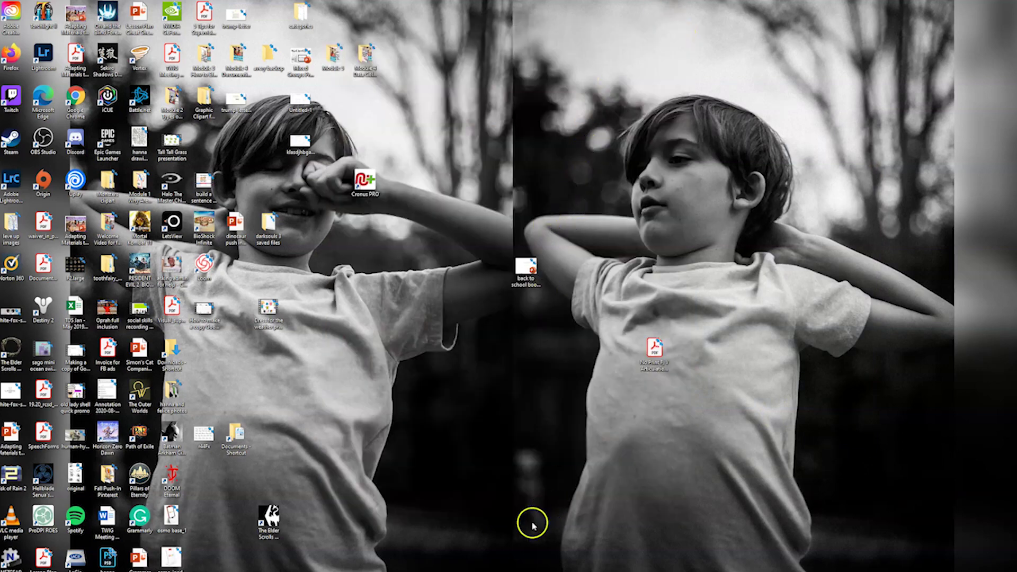
- Switch to Chrome and bring up the Screencast-O-Matic content page with the recorded videos
mouse_move(143, 569)
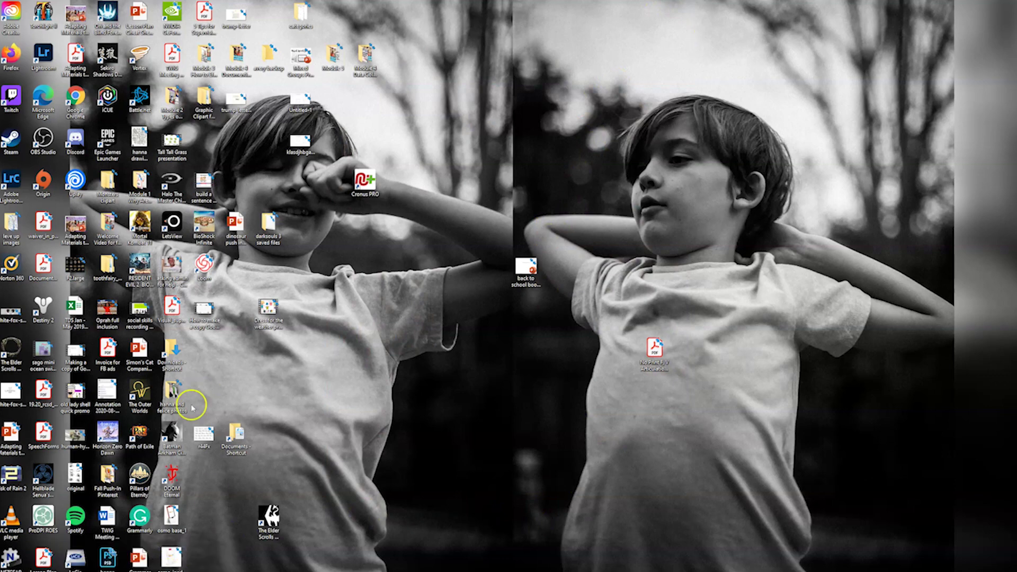
left_click(169, 556)
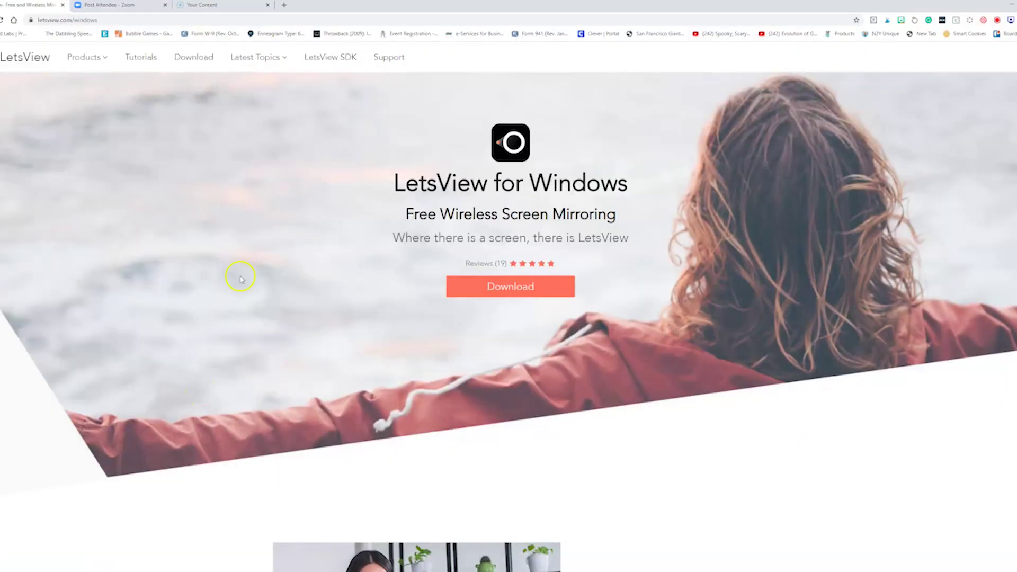
left_click(233, 6)
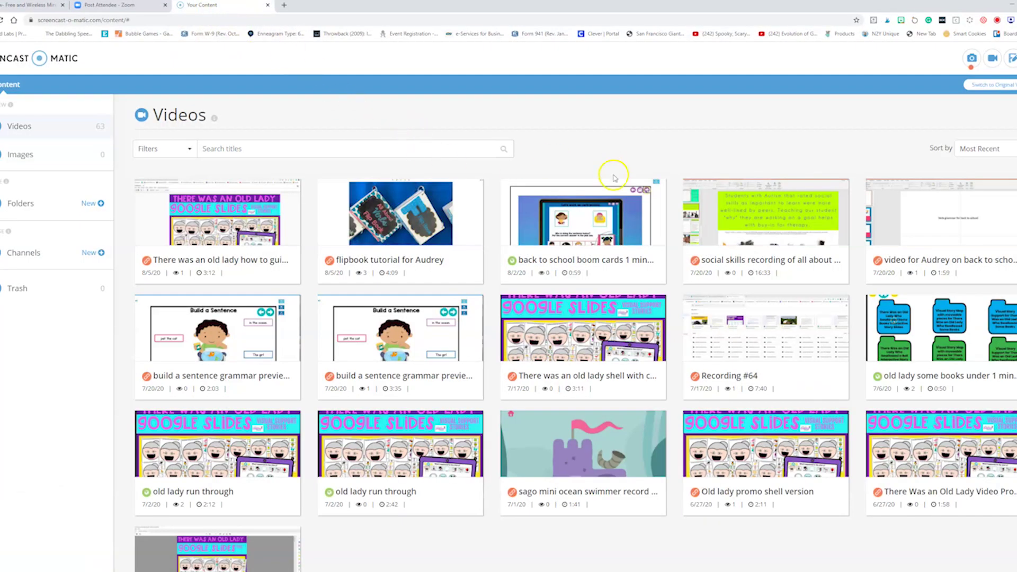